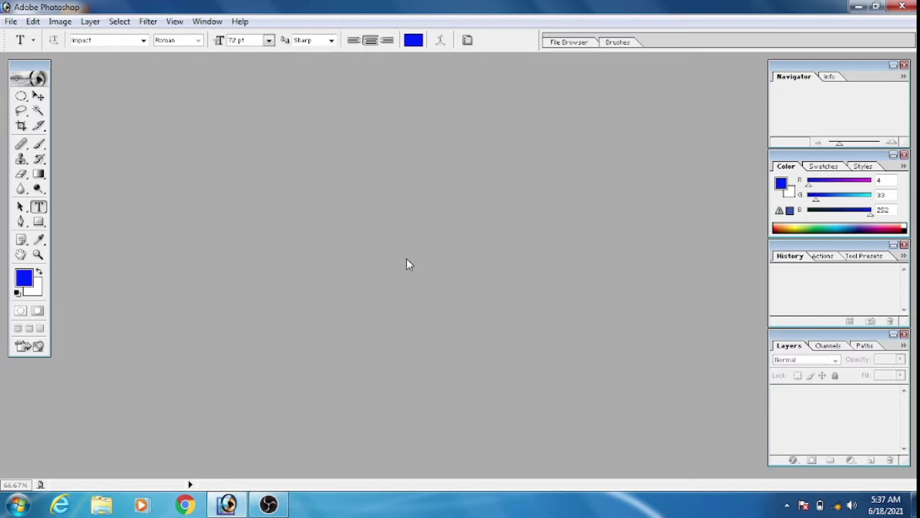
# Create a new white-background 1280 × 720 HDTV document, Untitled-1.
pyautogui.click(11, 21)
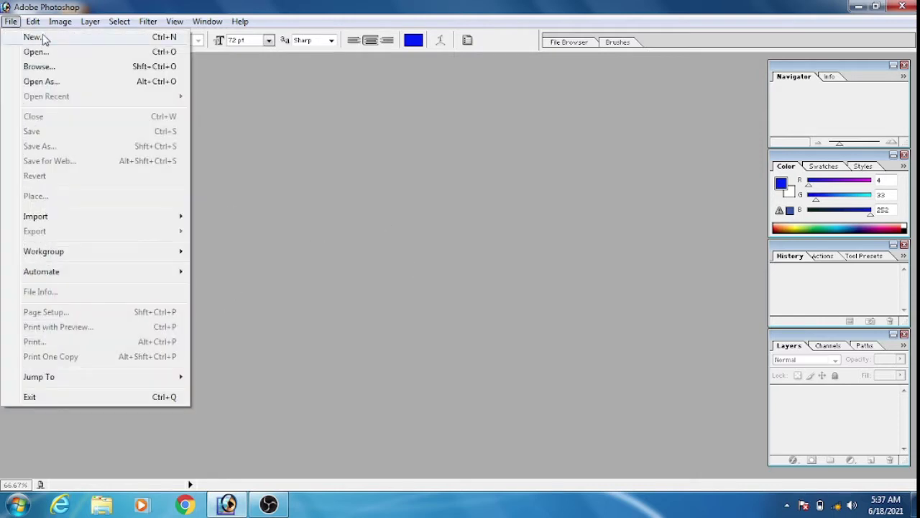
pyautogui.click(63, 39)
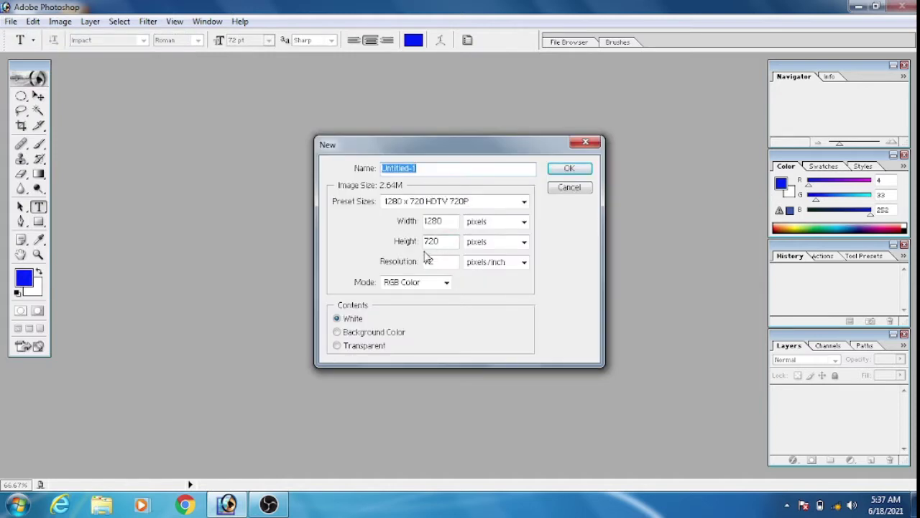
pyautogui.click(569, 168)
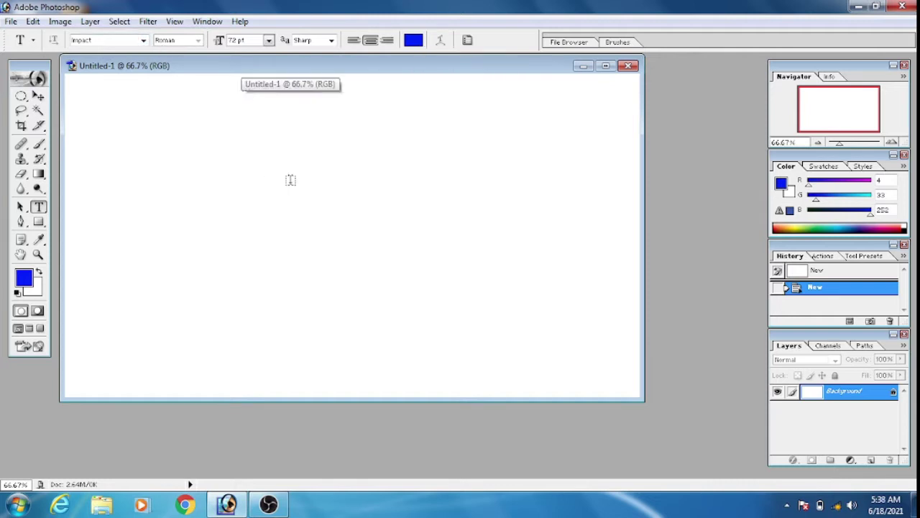
# Add blue text reading RED, GREEN, BLUE on three stacked lines near the canvas top.
pyautogui.click(336, 137)
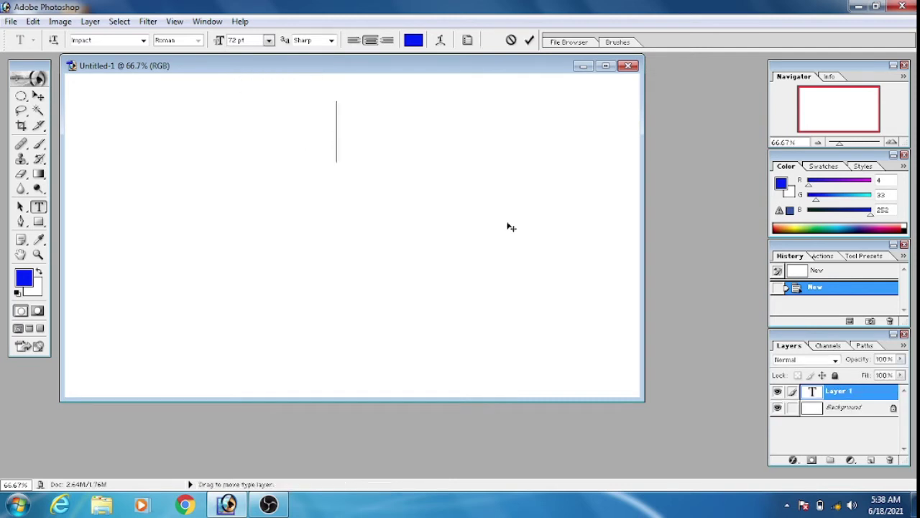
pyautogui.write('R')
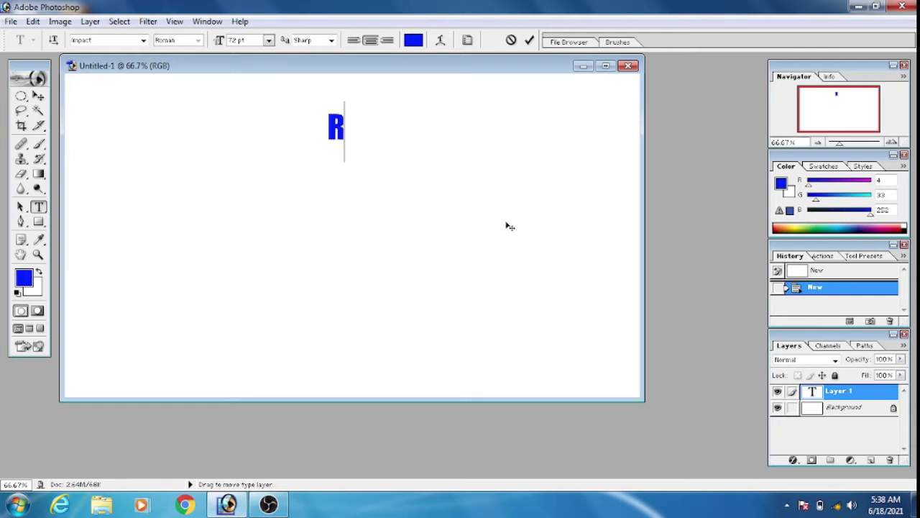
pyautogui.write('ED')
pyautogui.press('Return')
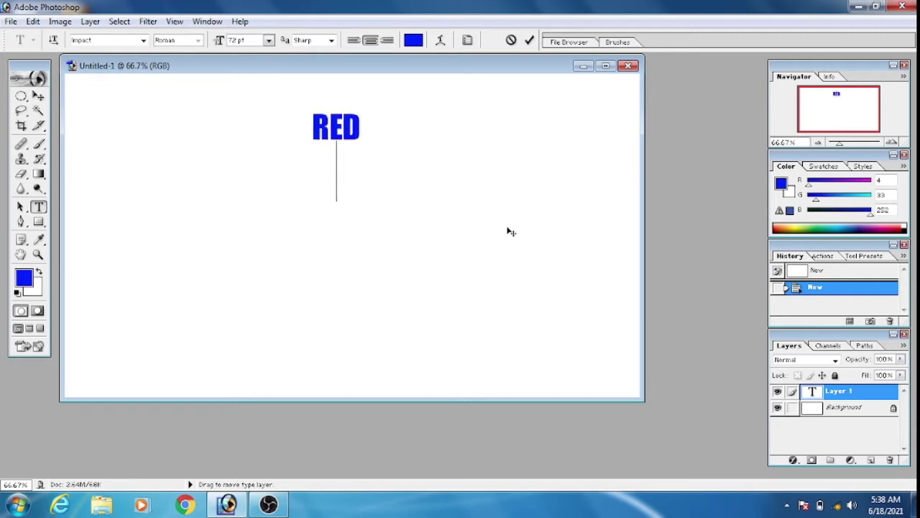
pyautogui.write('GREE')
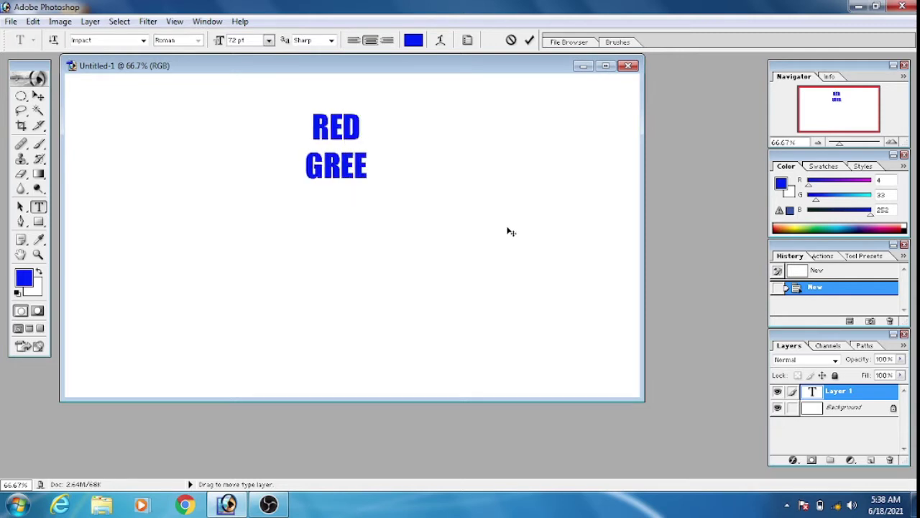
pyautogui.write('N')
pyautogui.press('Return')
pyautogui.write('B')
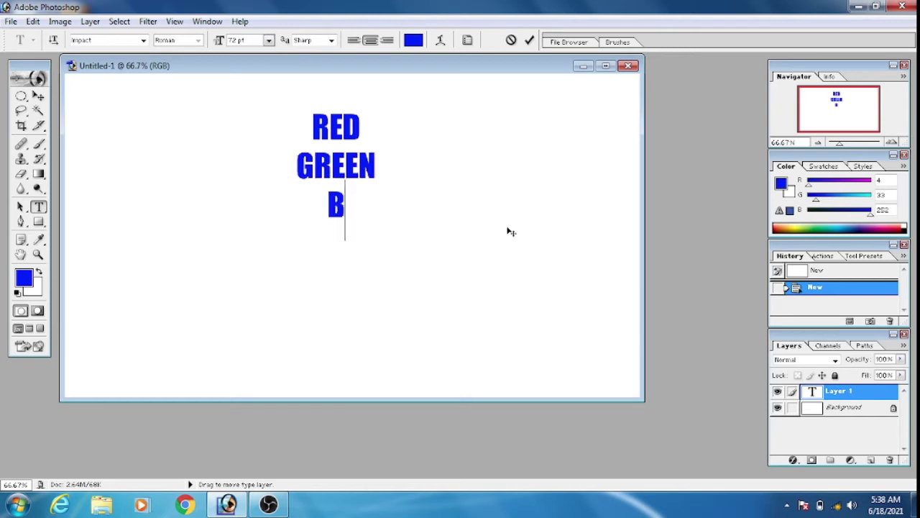
pyautogui.write('LUE')
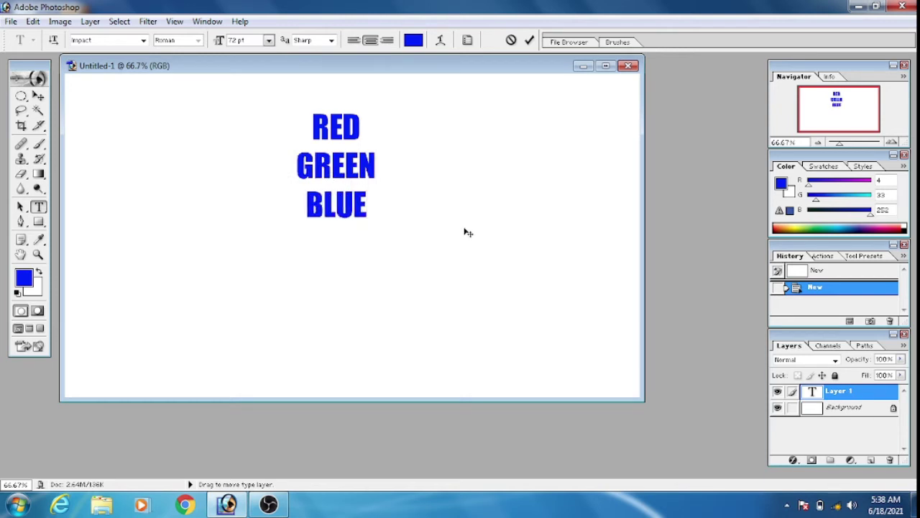
pyautogui.click(529, 42)
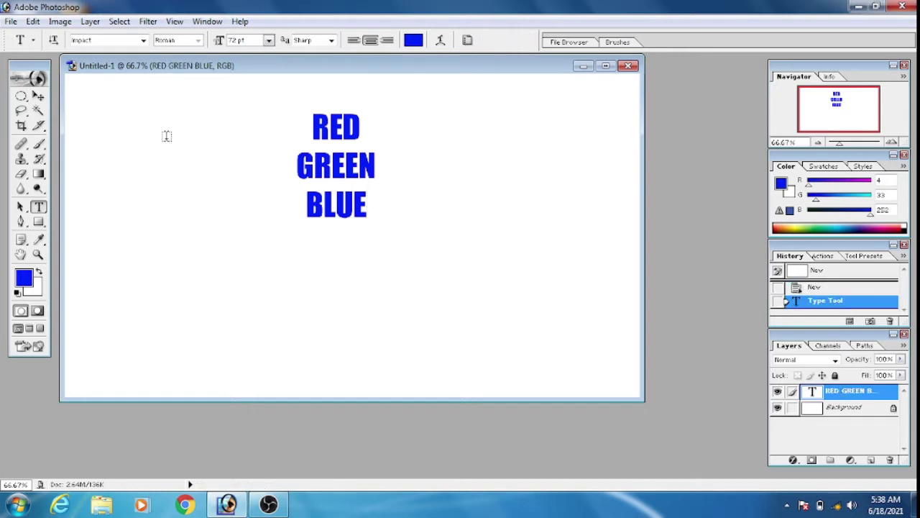
# Free-transform the text block to about 275% and move it toward the canvas centre.
pyautogui.click(39, 97)
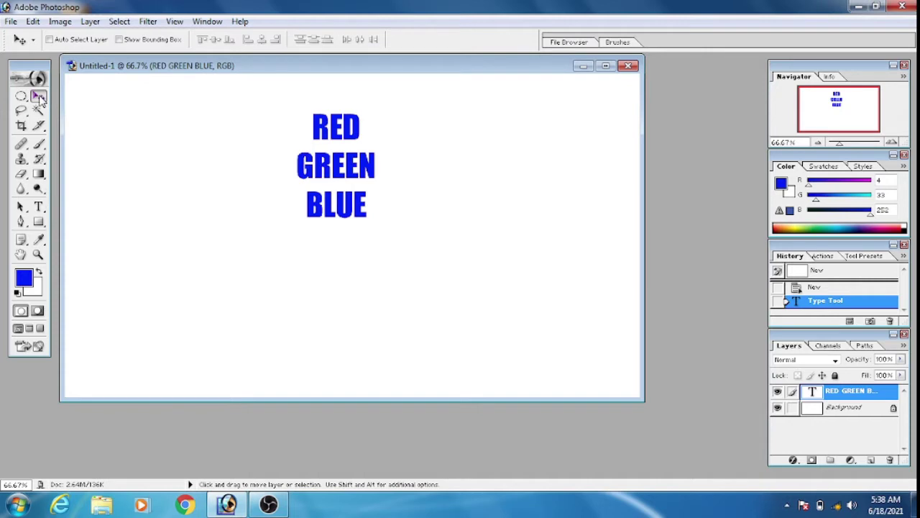
pyautogui.hotkey('ctrl', 't')
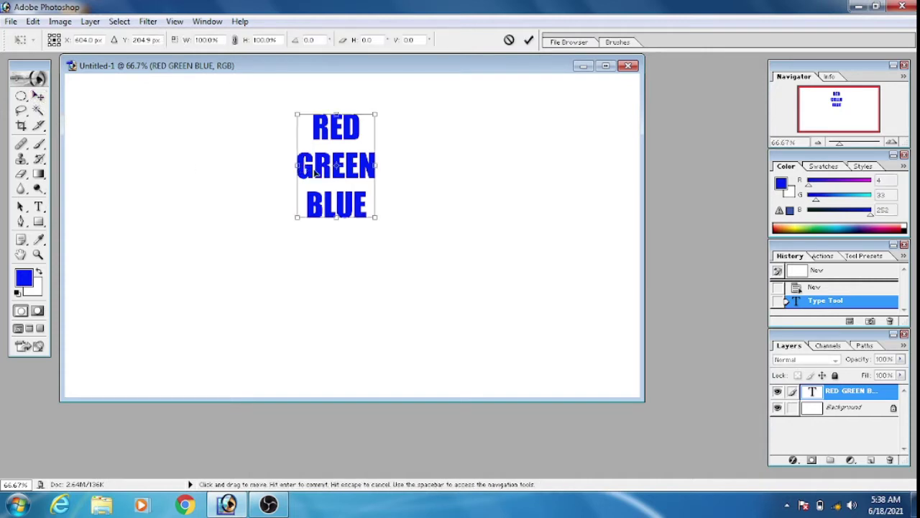
pyautogui.moveTo(317, 169); pyautogui.dragTo(338, 223)
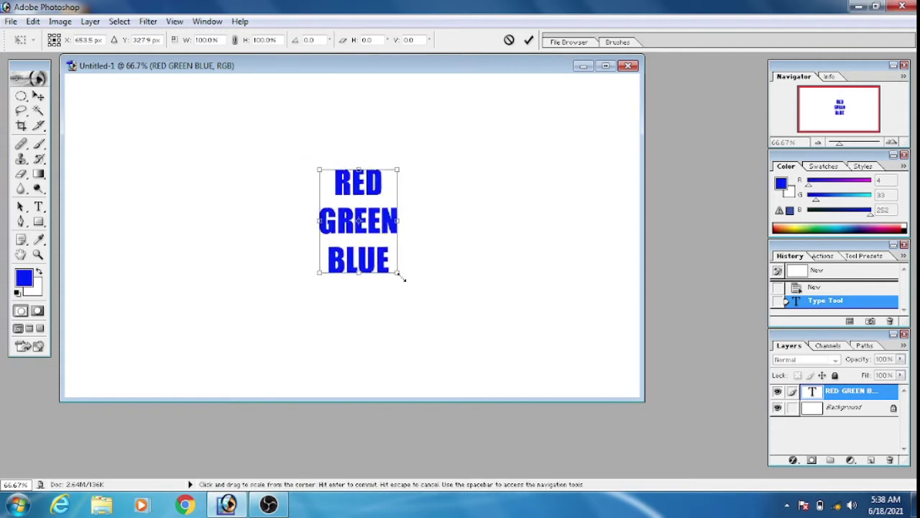
pyautogui.moveTo(403, 276); pyautogui.dragTo(479, 357)
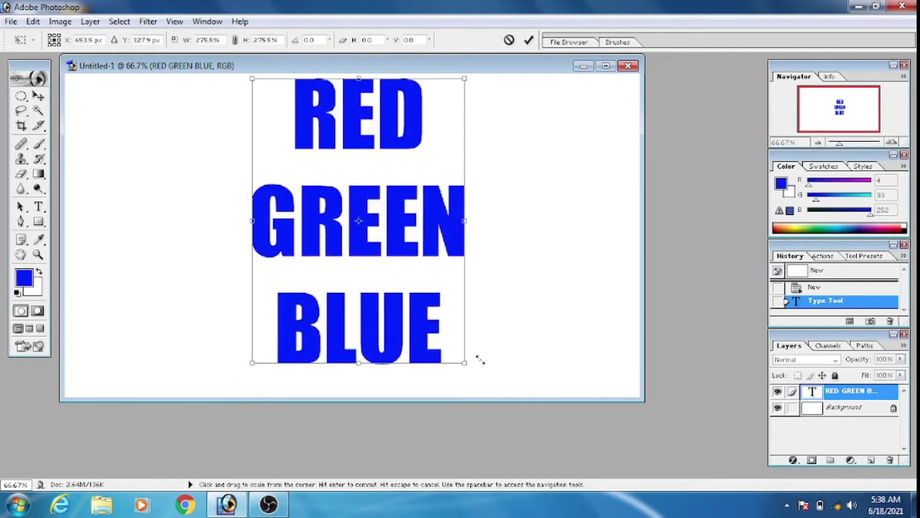
pyautogui.moveTo(330, 223); pyautogui.dragTo(333, 232)
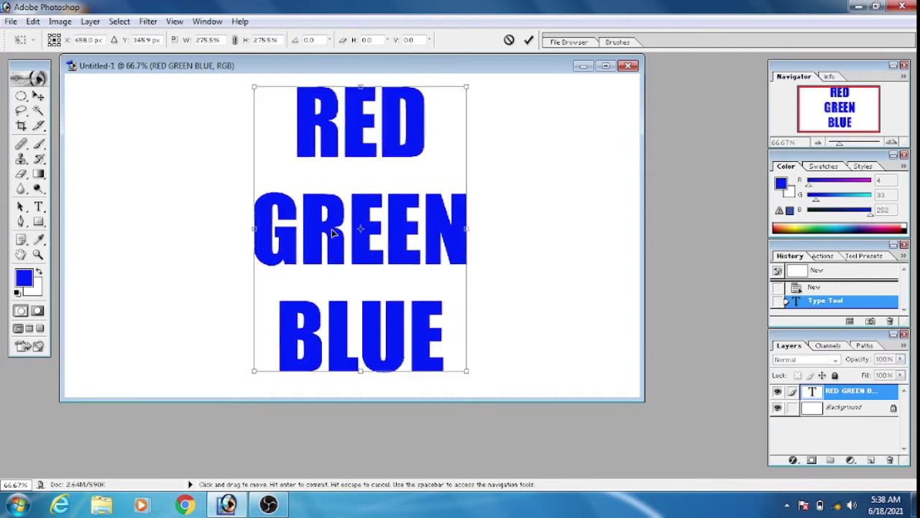
pyautogui.click(38, 99)
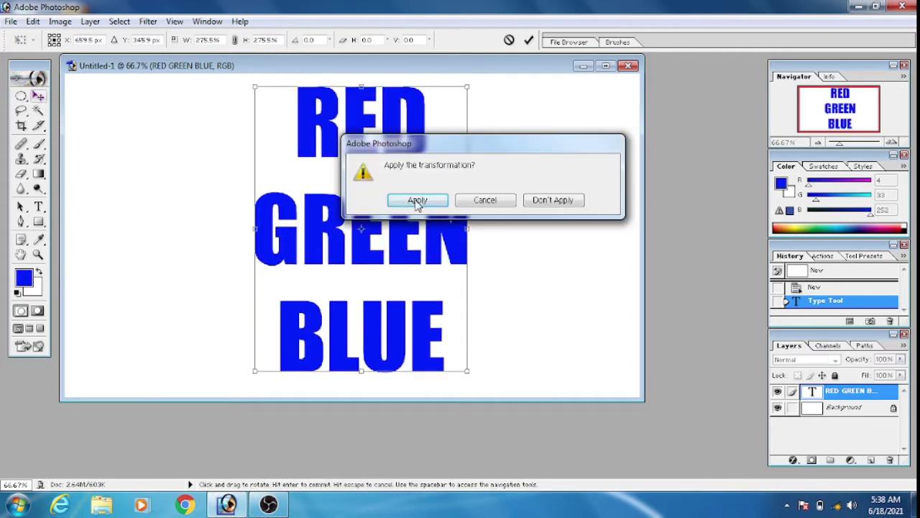
pyautogui.click(418, 200)
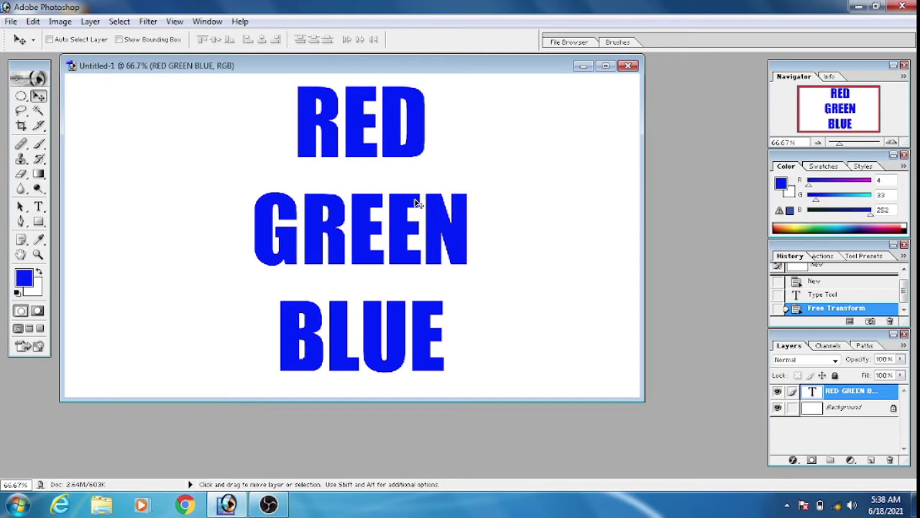
# Align the text to the canvas's vertical and horizontal centres, then clear the selection.
pyautogui.hotkey('ctrl', 'a')
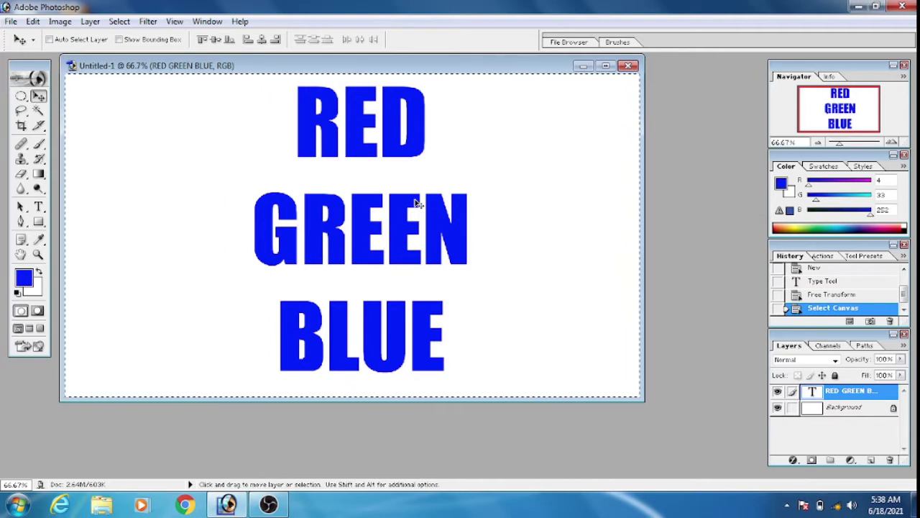
pyautogui.click(216, 39)
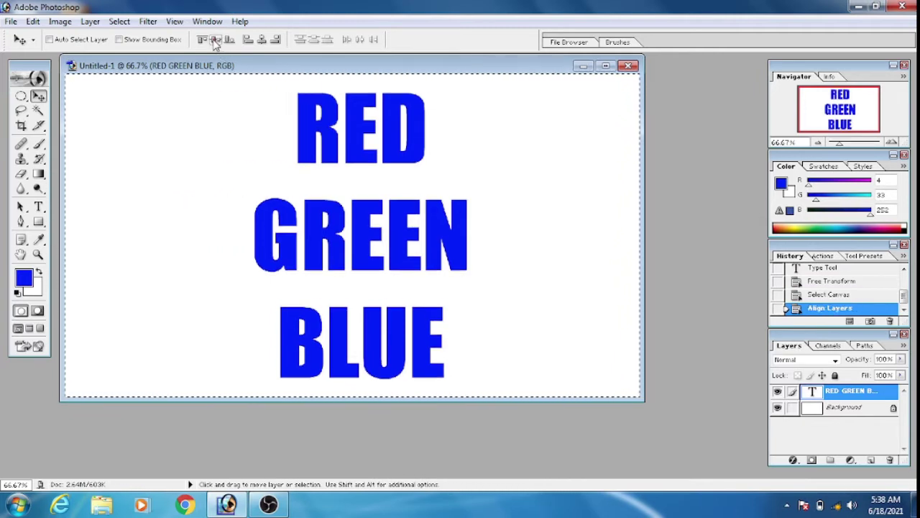
pyautogui.click(261, 40)
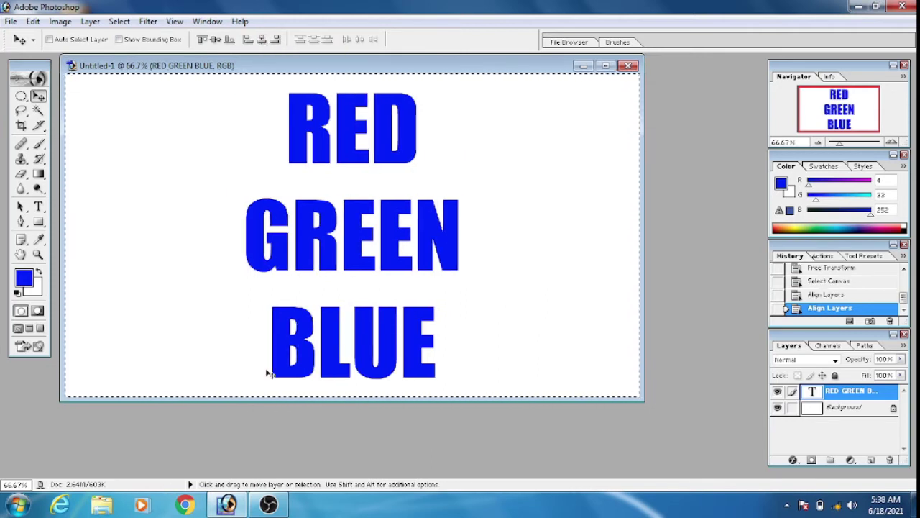
pyautogui.hotkey('ctrl', 'd')
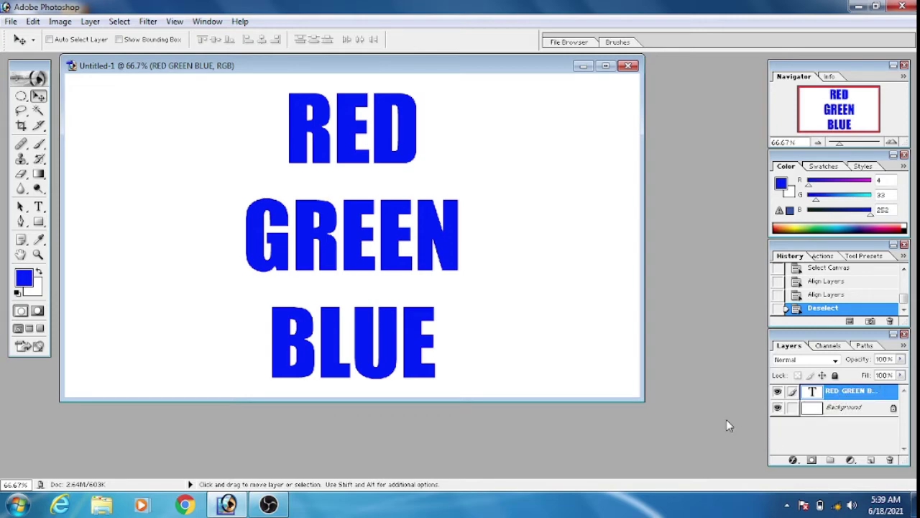
# Duplicate the text layer, recolour the copy green (04FC04), then duplicate that copy.
pyautogui.hotkey('ctrl', 'j')
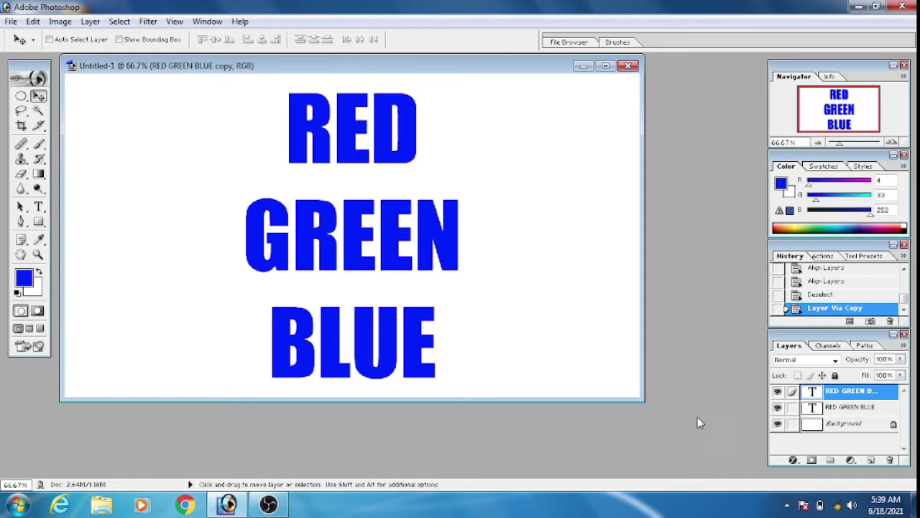
pyautogui.click(39, 207)
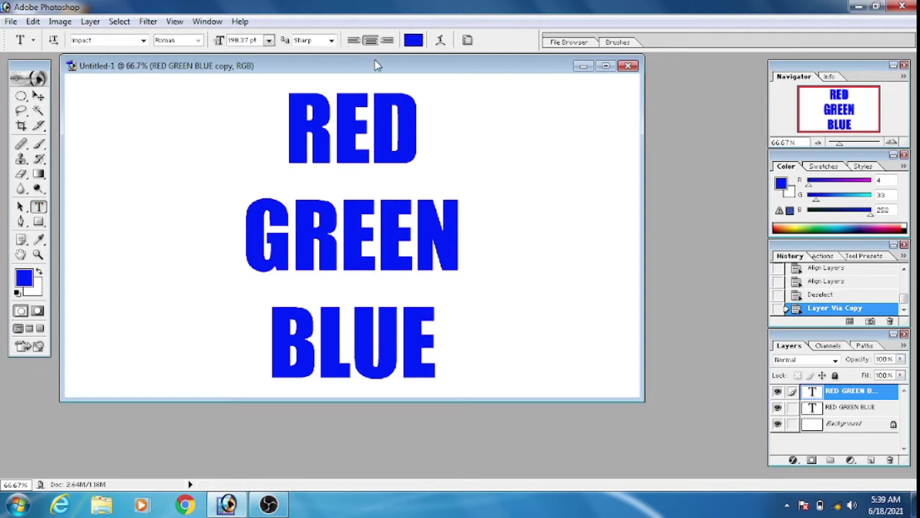
pyautogui.click(467, 41)
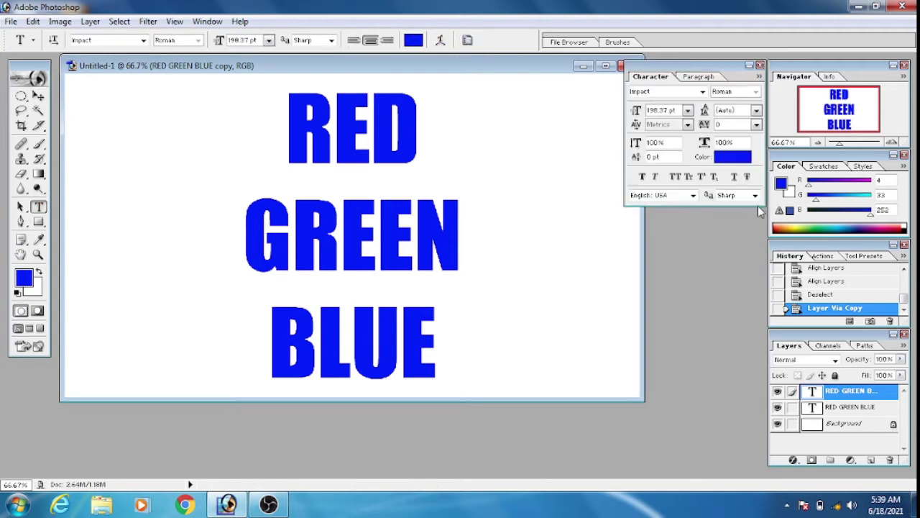
pyautogui.click(738, 160)
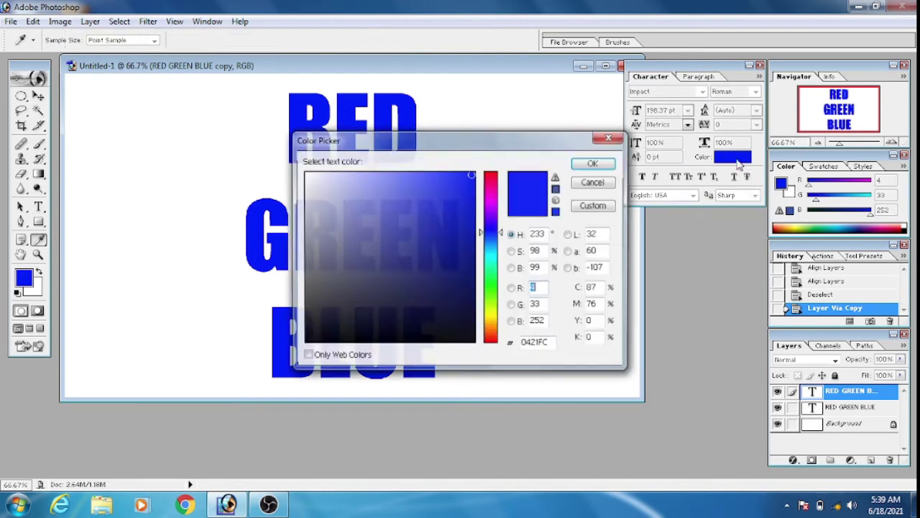
pyautogui.click(497, 287)
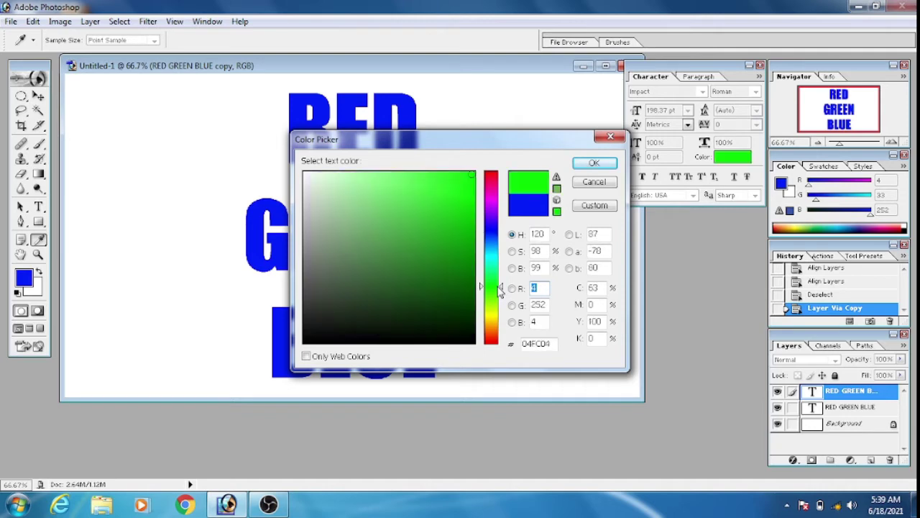
pyautogui.click(593, 164)
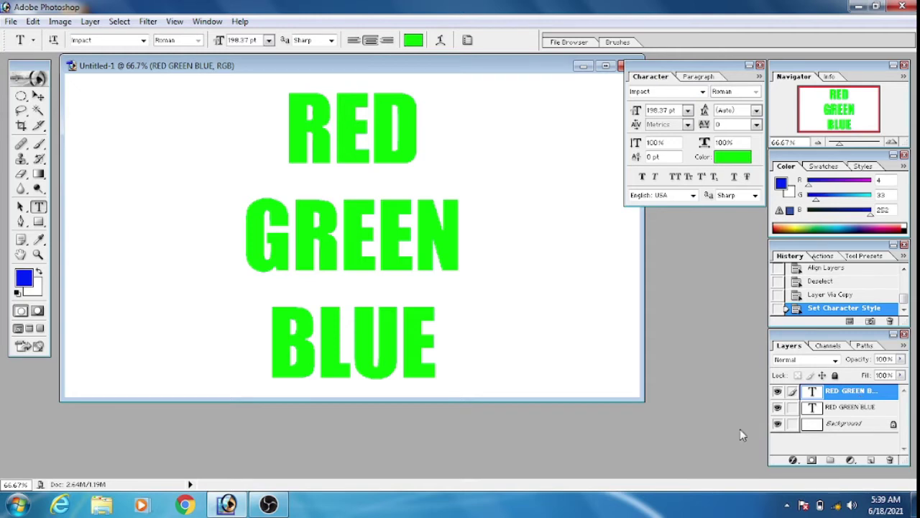
pyautogui.hotkey('ctrl', 'j')
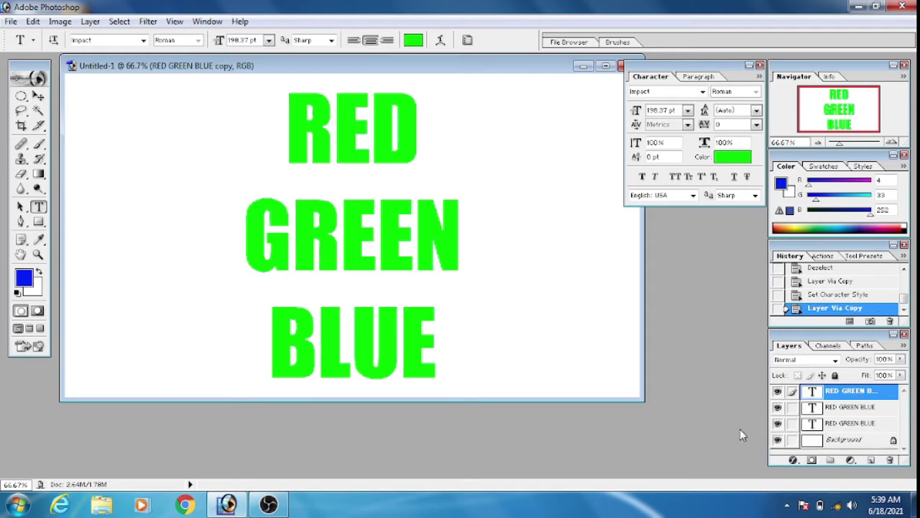
# Change the top text copy's colour from green to red in the Character panel.
pyautogui.press('i')
pyautogui.click(731, 157)
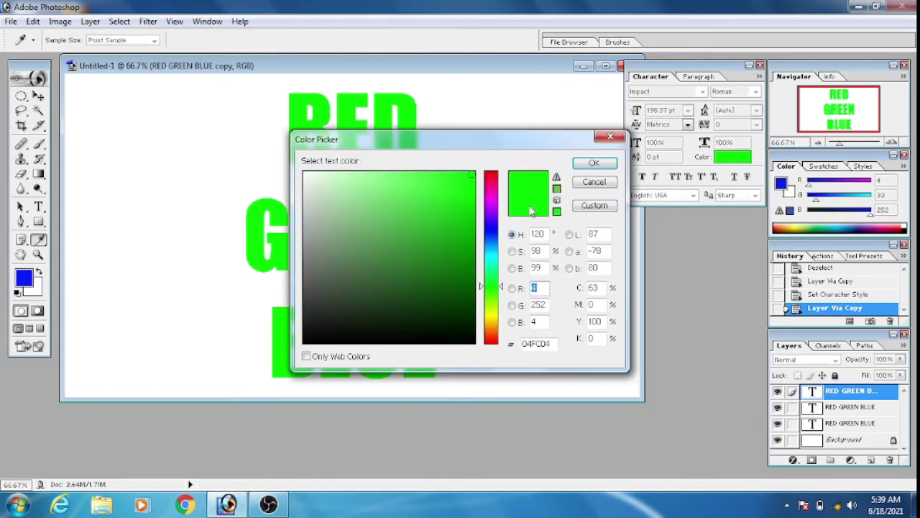
pyautogui.moveTo(503, 287); pyautogui.dragTo(503, 171)
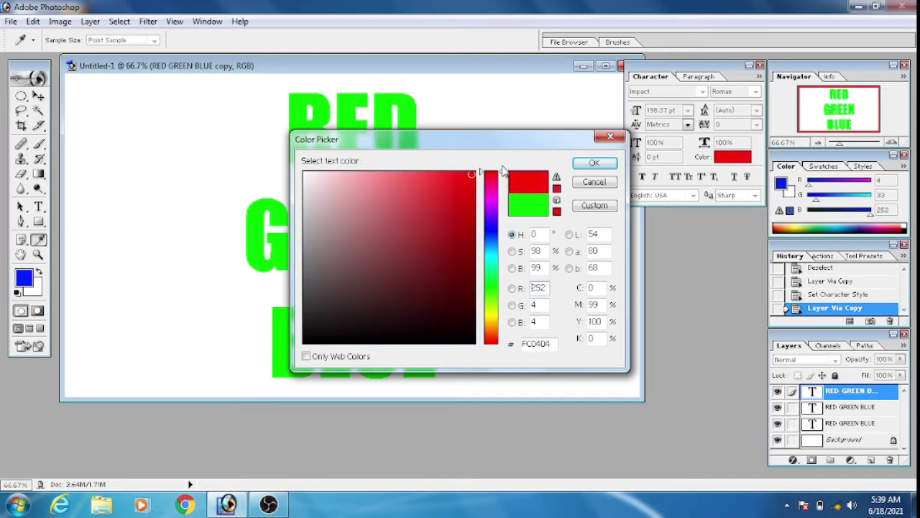
pyautogui.click(593, 163)
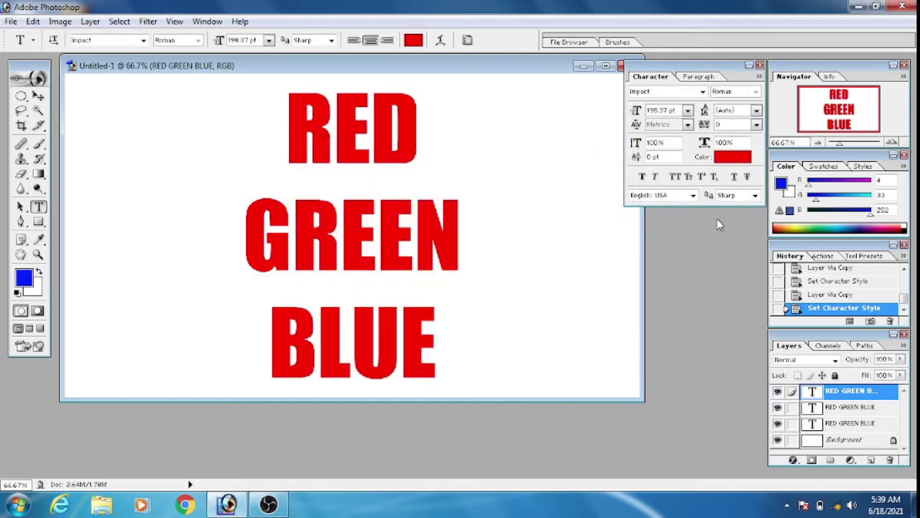
pyautogui.click(759, 66)
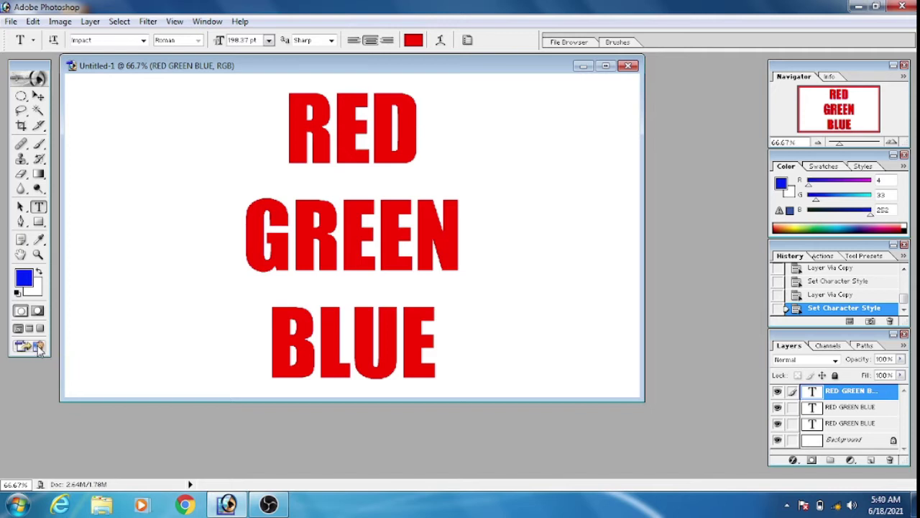
# Jump the document to ImageReady and duplicate the current frame as frame 2.
pyautogui.click(38, 348)
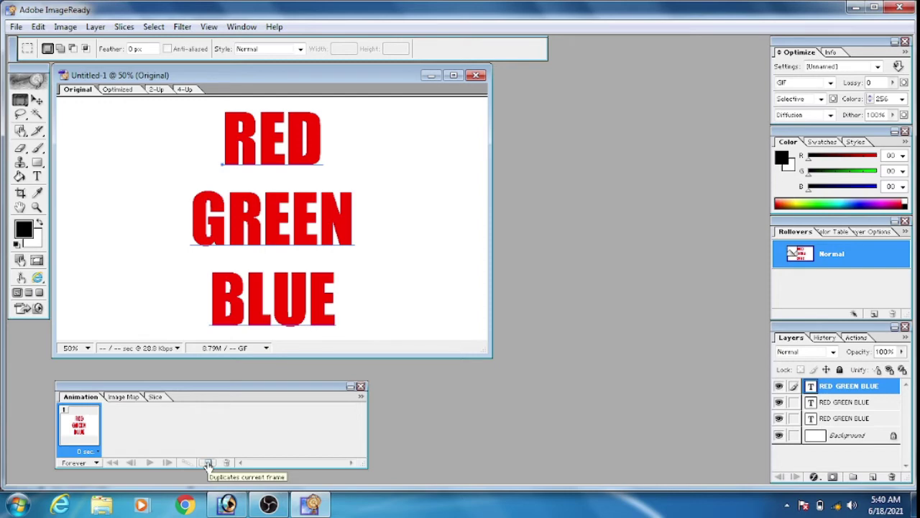
pyautogui.click(207, 462)
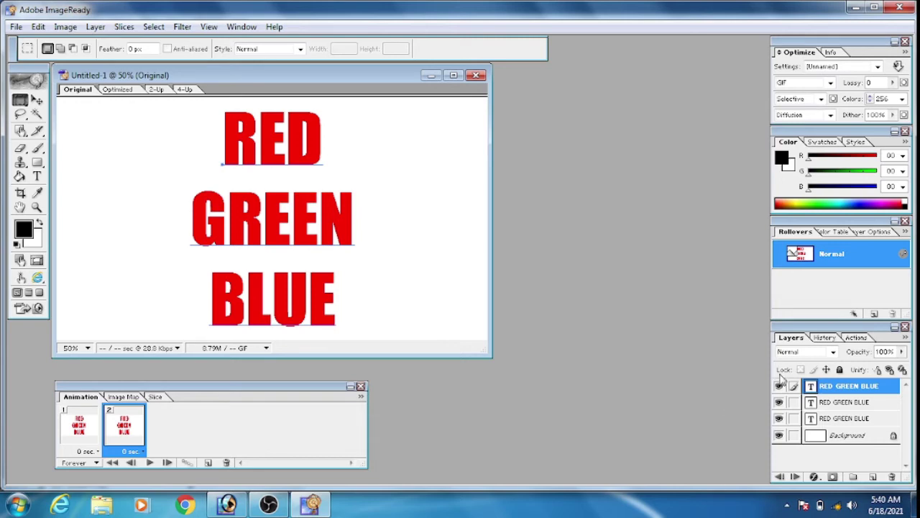
# Hide the red layer in frame 2, add frame 3 with green hidden, and play.
pyautogui.click(778, 386)
pyautogui.click(779, 386)
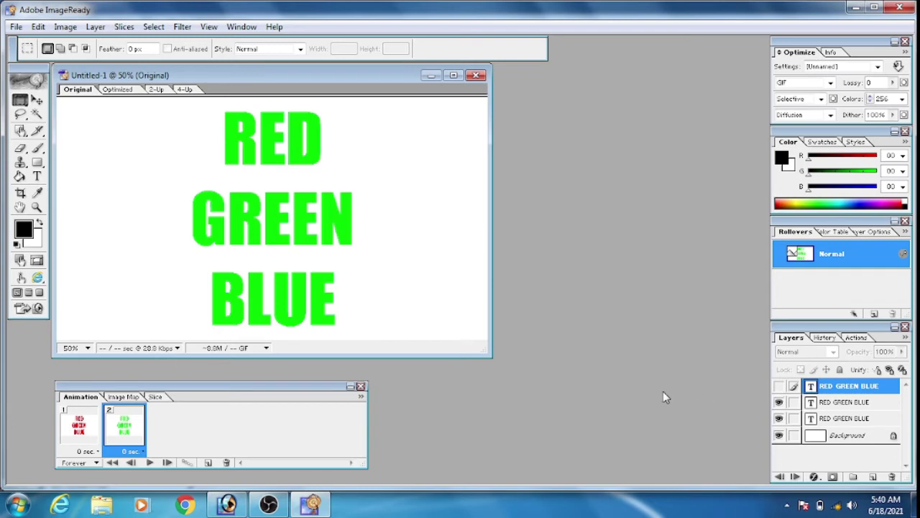
pyautogui.click(206, 462)
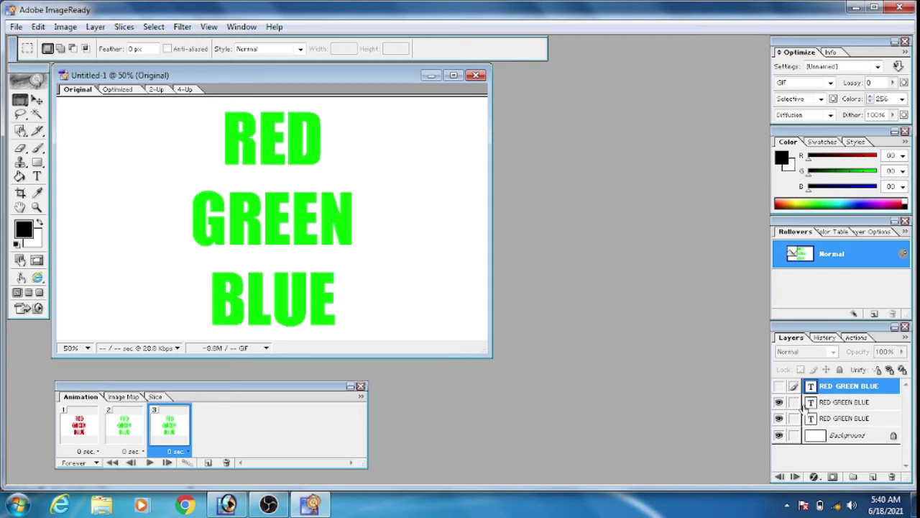
pyautogui.click(778, 402)
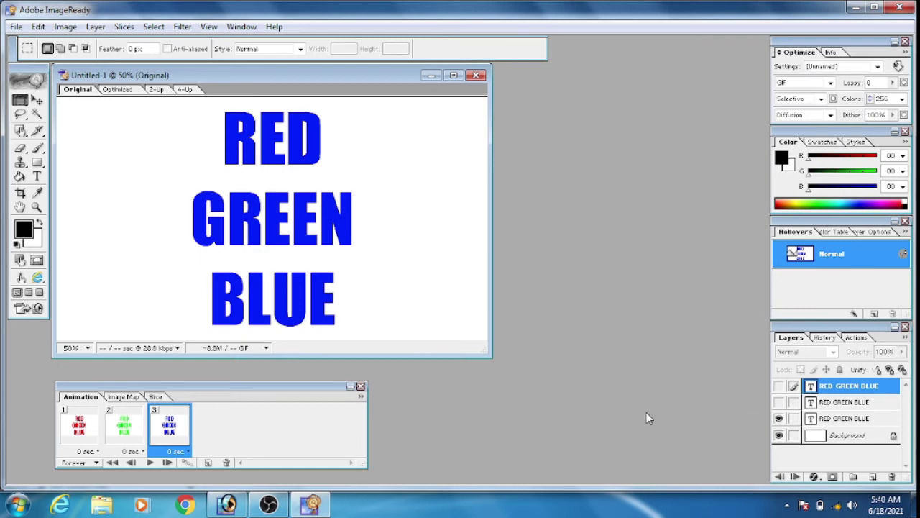
pyautogui.click(150, 463)
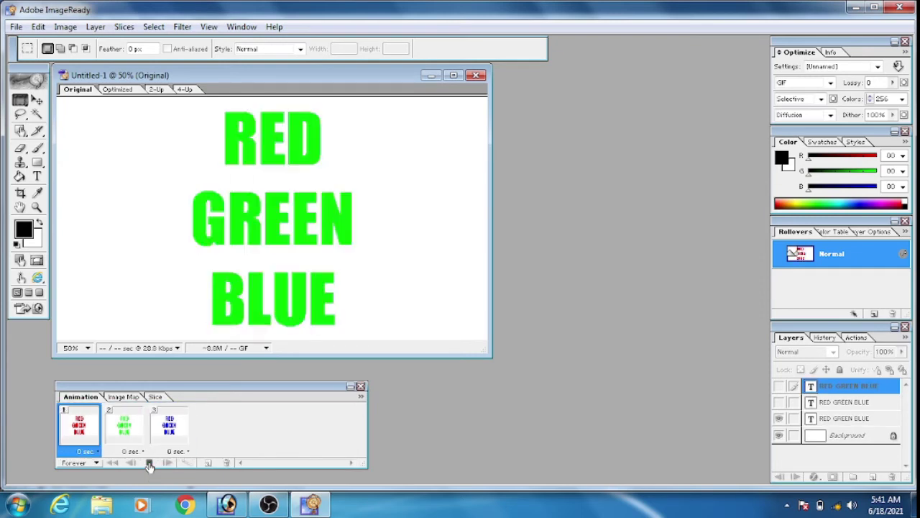
# Stop playback and Shift-click frame 1 to select frames 1–3.
pyautogui.click(148, 464)
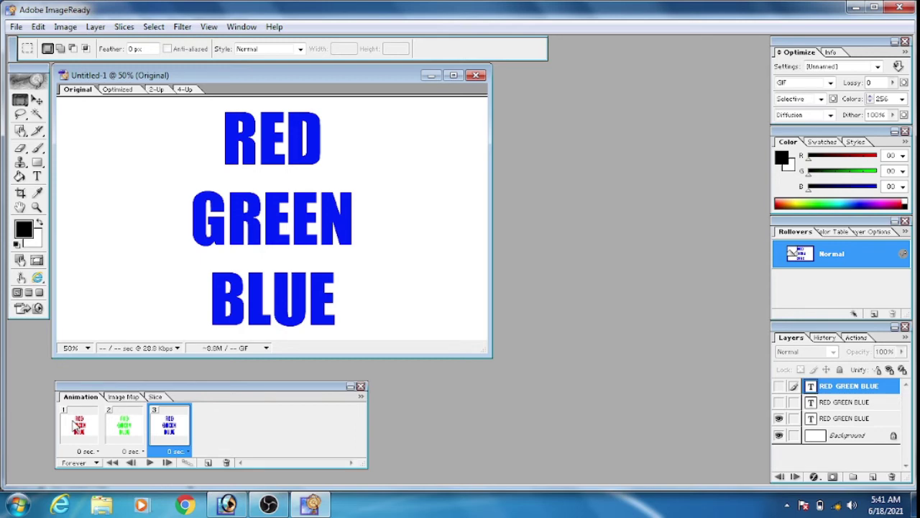
pyautogui.keyDown('shift'); pyautogui.click(76, 424); pyautogui.keyUp('shift')
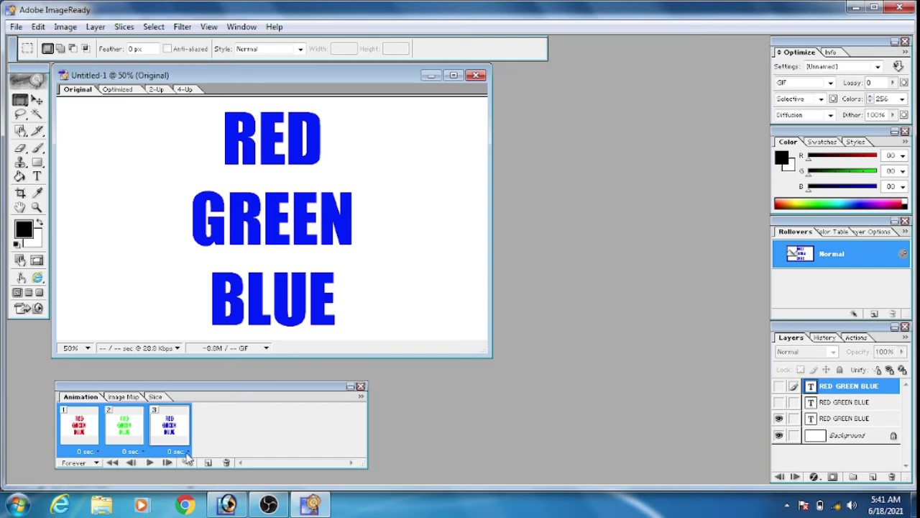
# Set all three frames to a 0.1-second delay, then play and stop the preview.
pyautogui.click(142, 452)
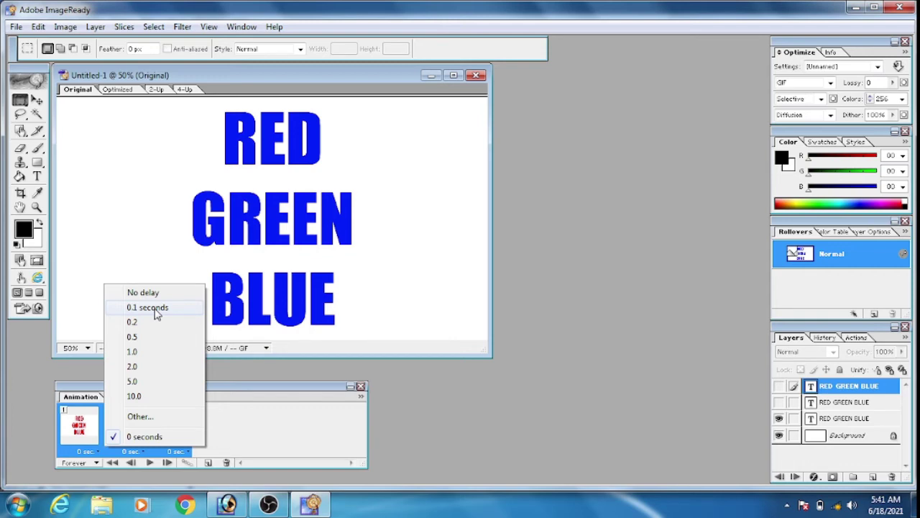
pyautogui.click(156, 309)
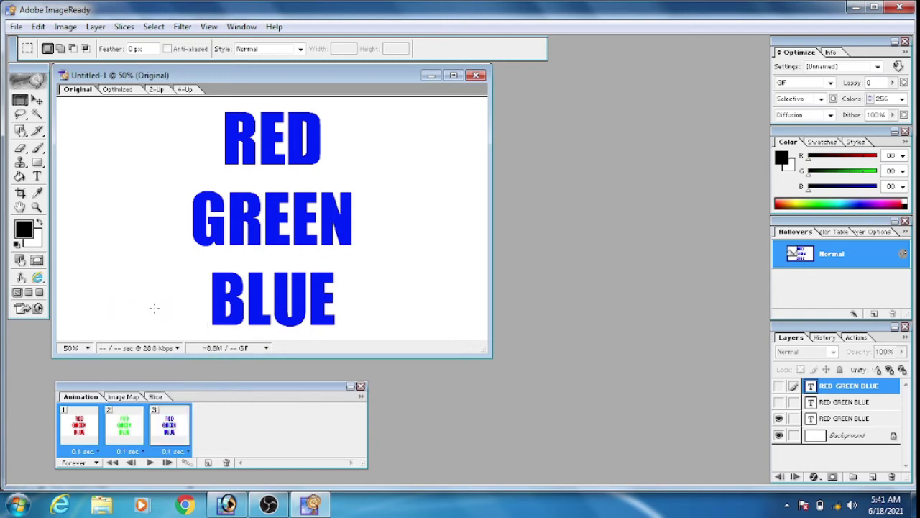
pyautogui.click(146, 463)
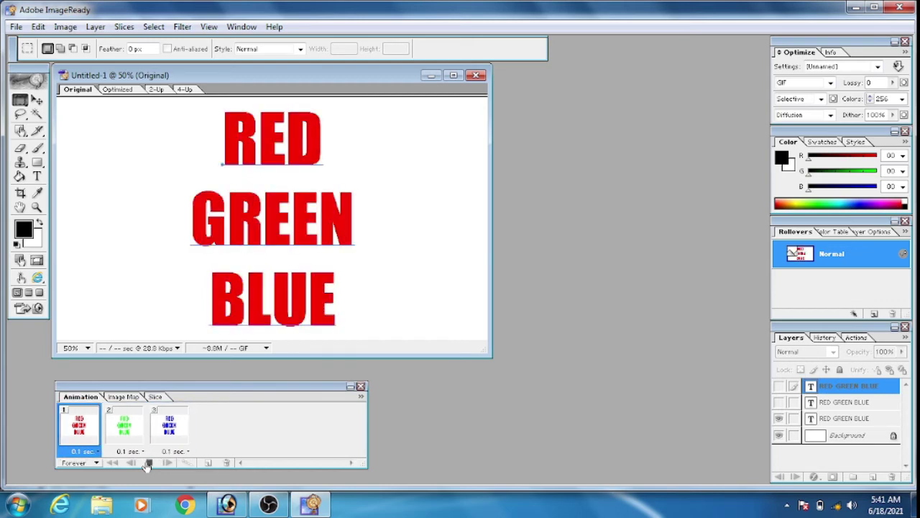
pyautogui.click(147, 463)
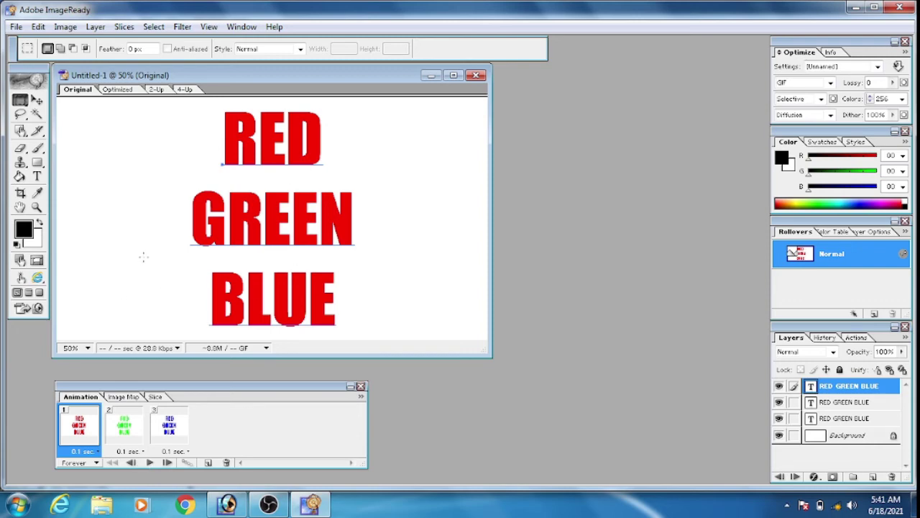
# Save the optimized three-frame animation from ImageReady as the GIF XYZ in the my work folder.
pyautogui.click(16, 28)
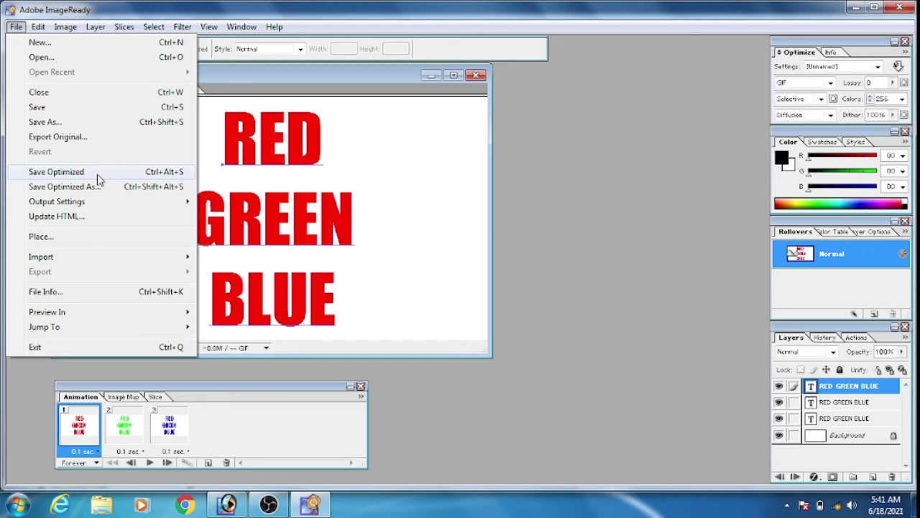
pyautogui.click(99, 173)
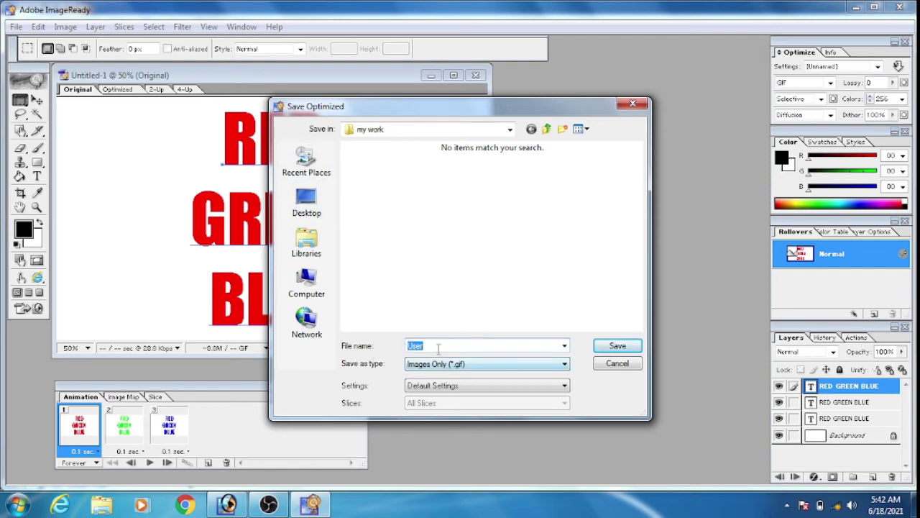
pyautogui.moveTo(431, 345); pyautogui.dragTo(394, 346)
pyautogui.write('XT')
pyautogui.click(616, 348)
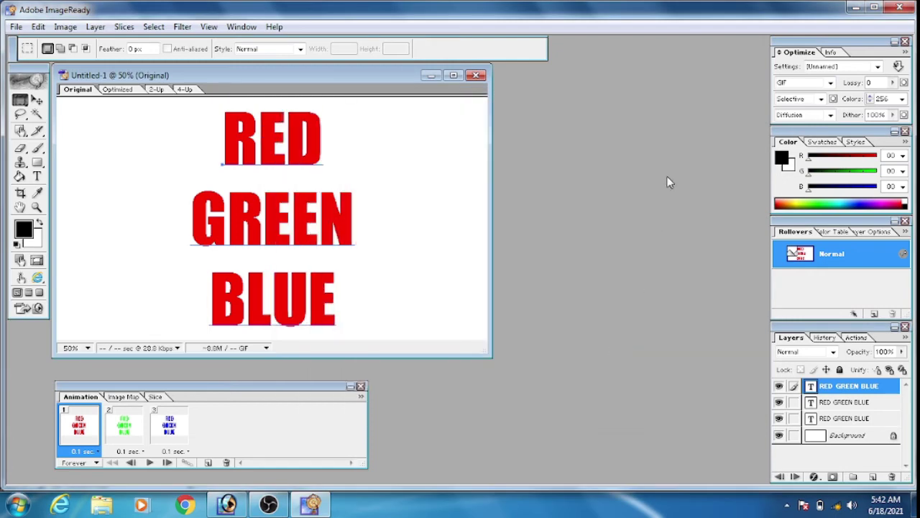
# Minimize ImageReady and Photoshop, then bring up Google Chrome on a blank new tab.
pyautogui.click(855, 9)
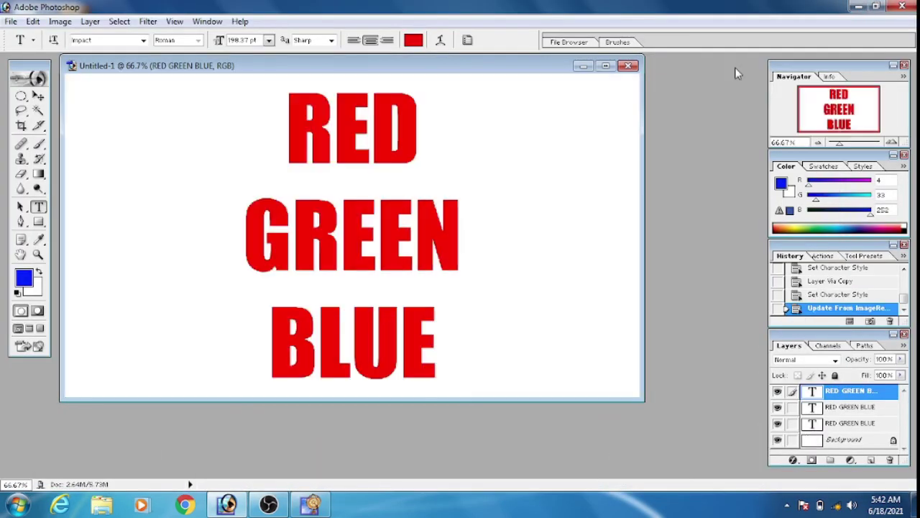
pyautogui.click(858, 7)
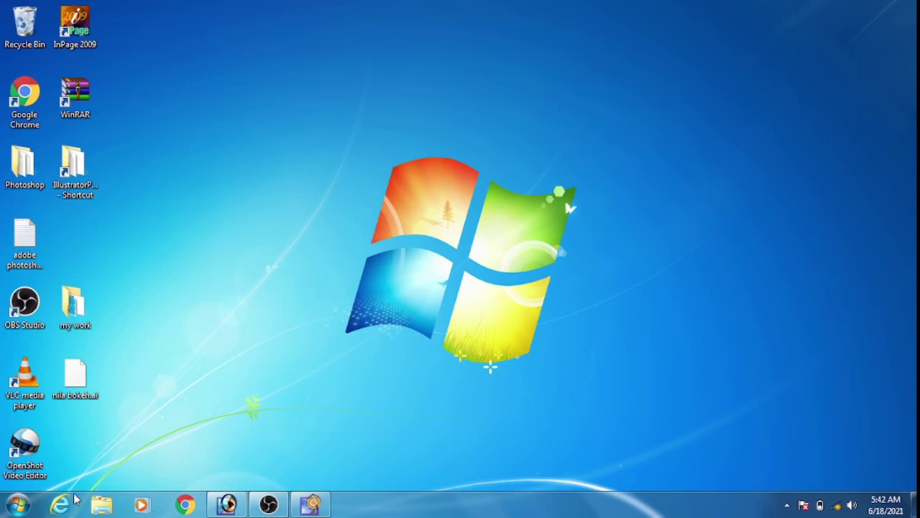
pyautogui.click(189, 506)
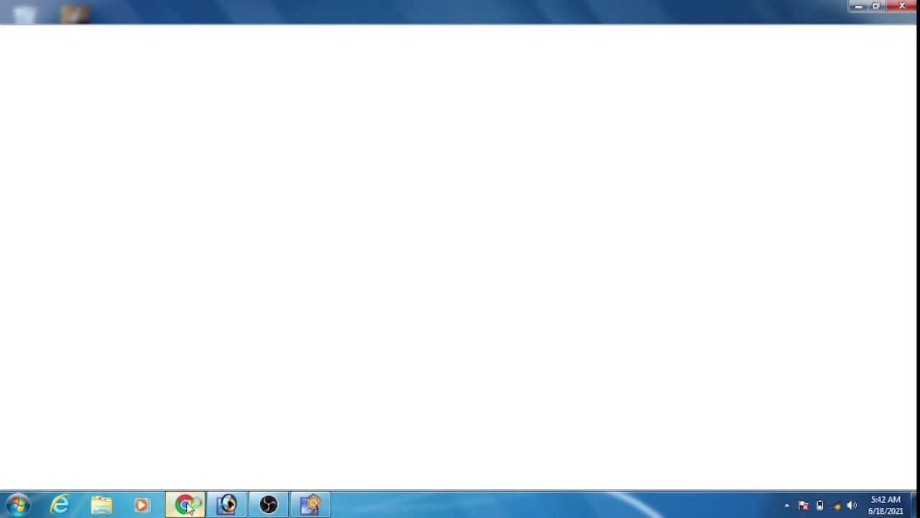
# Minimize Chrome, open the my work folder, and drag XYZ onto Chrome's taskbar button.
pyautogui.click(858, 8)
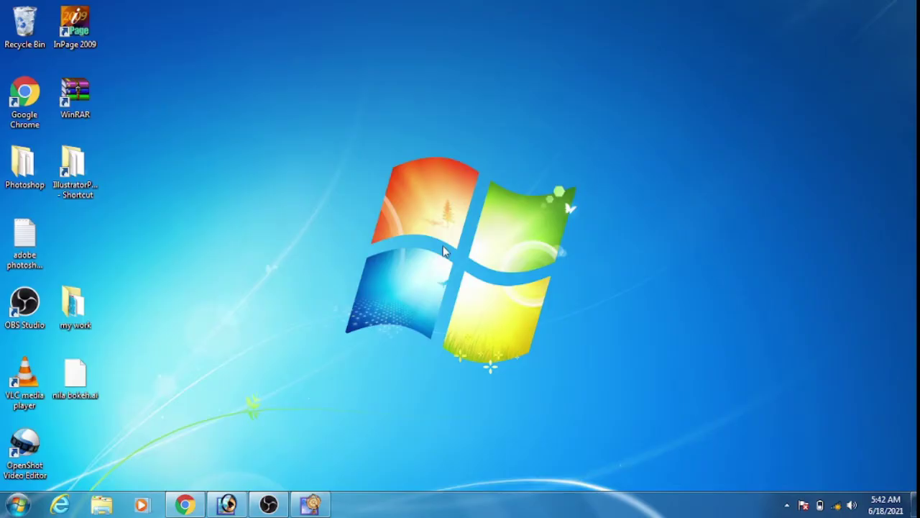
pyautogui.doubleClick(84, 306)
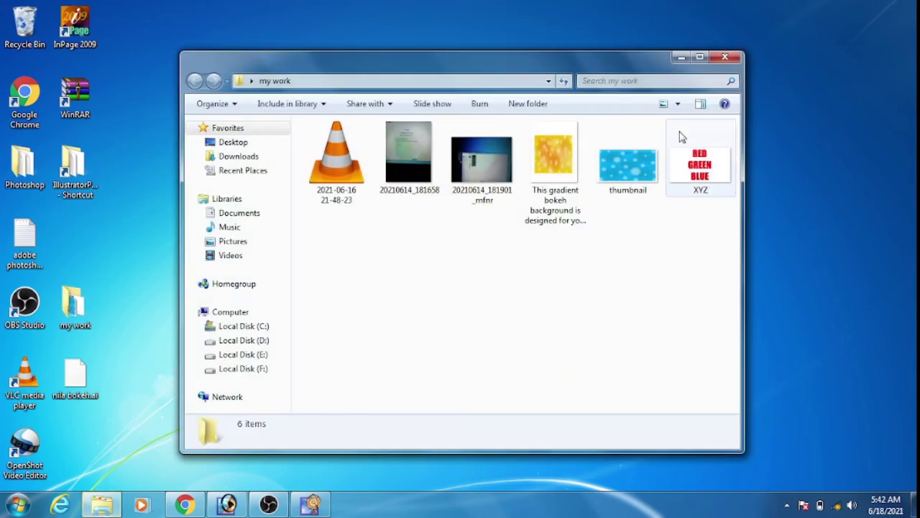
pyautogui.moveTo(695, 164)
pyautogui.mouseDown()
pyautogui.moveTo(649, 278)
pyautogui.moveTo(199, 502)
pyautogui.mouseUp()
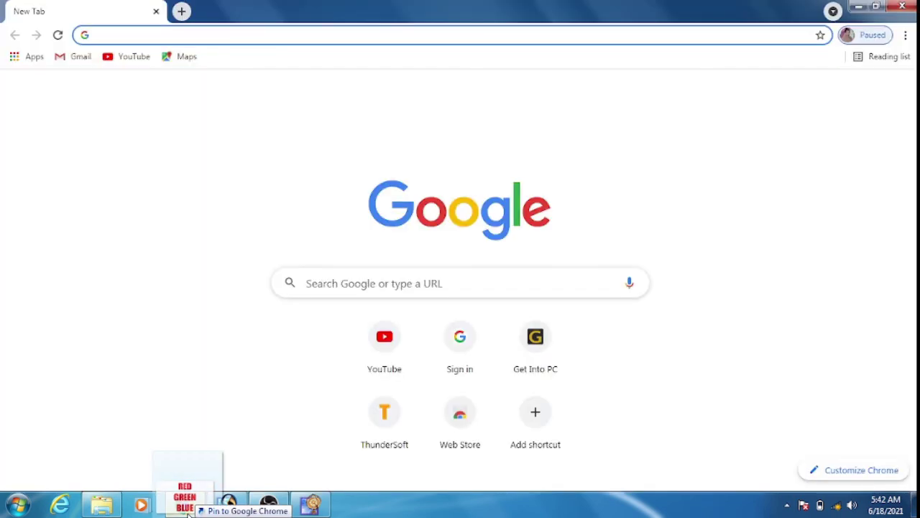
# Drop XYZ.gif into Chrome so it plays in its own 1280×720 tab.
pyautogui.moveTo(199, 502)
pyautogui.mouseDown()
pyautogui.moveTo(190, 406)
pyautogui.moveTo(226, 204)
pyautogui.mouseUp()
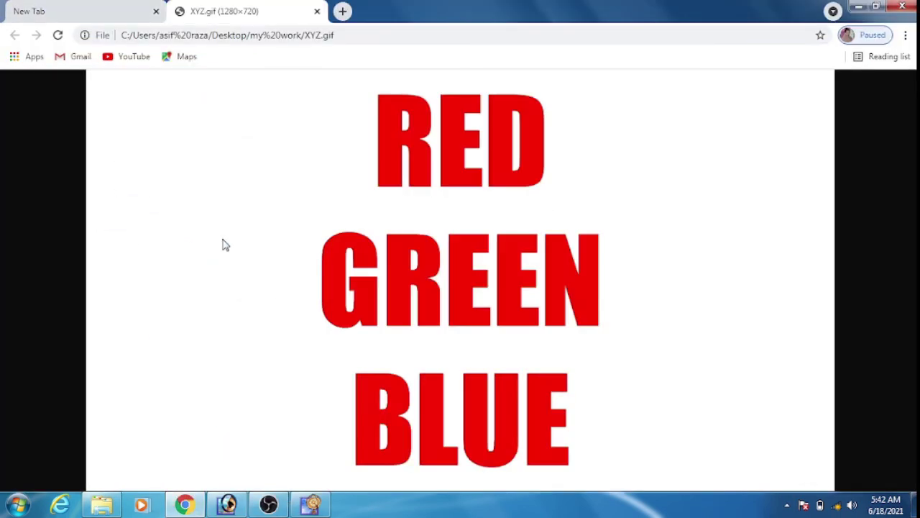